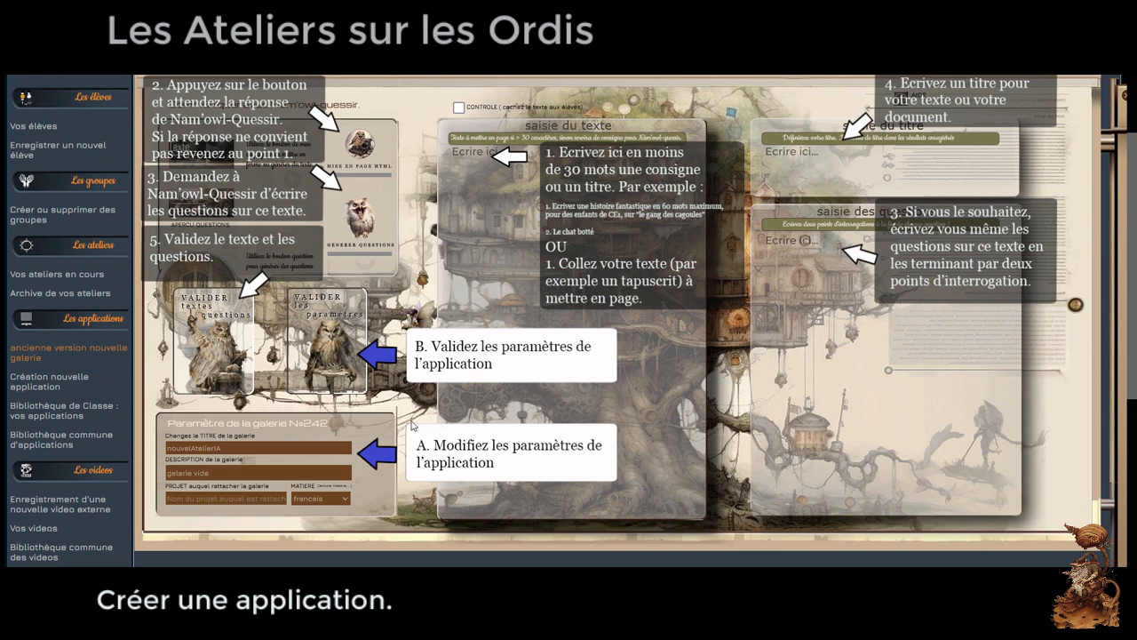
Title the gallery "La fée et le martin pêcheur" and set its description to "Question de lecture cycle 3".
drag(226, 448, 172, 434)
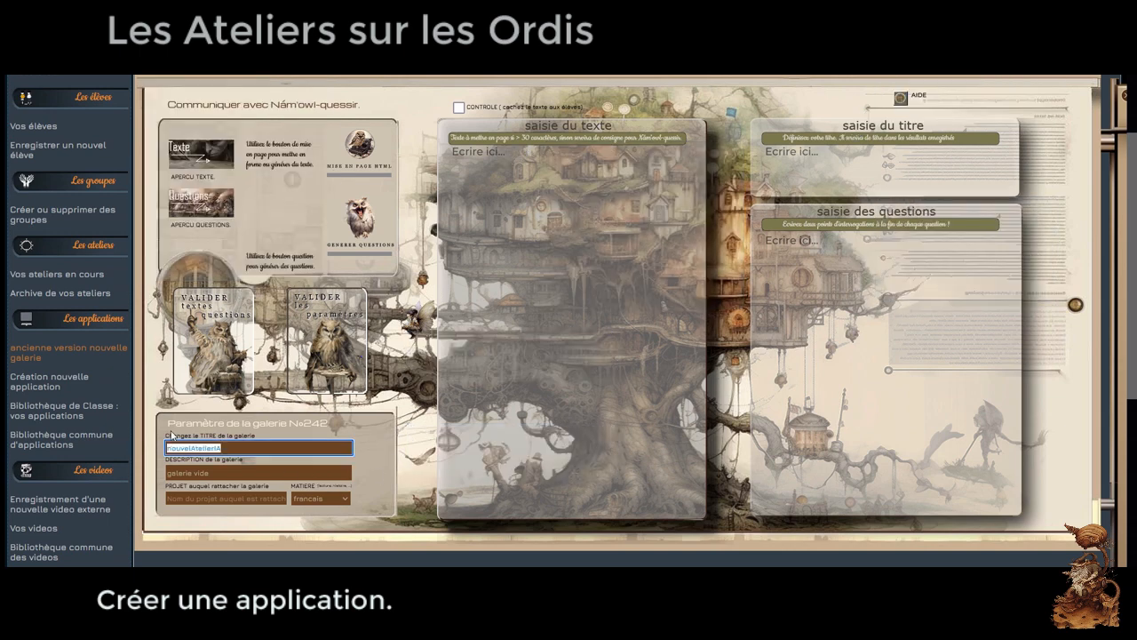
text(Le f)
text(ée et la mort)
text(in pêcheur)
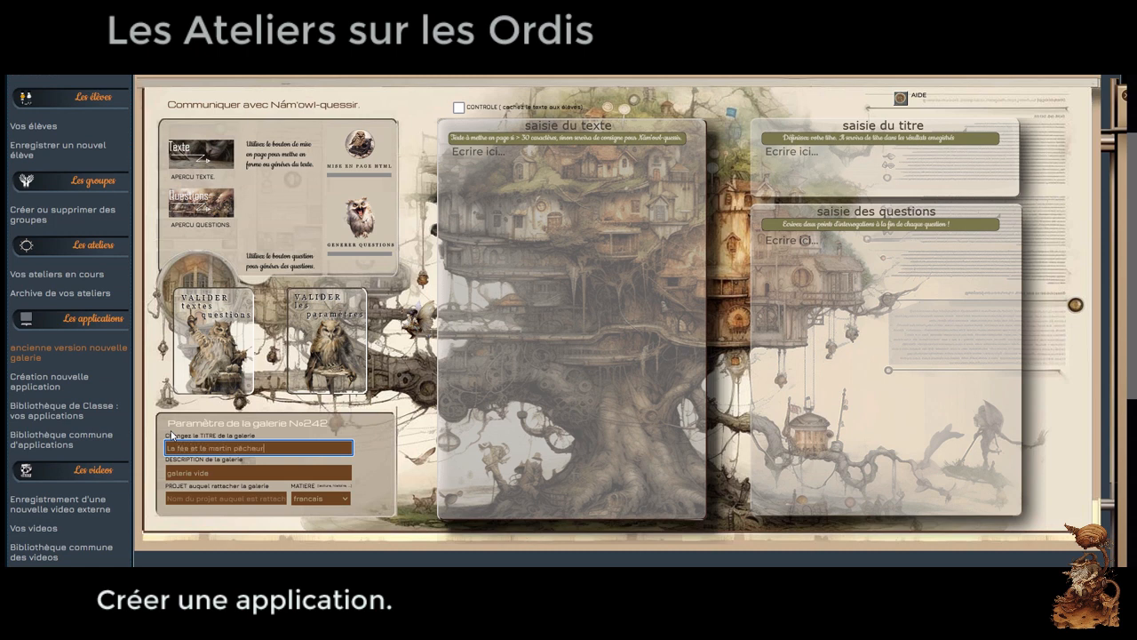
click(195, 474)
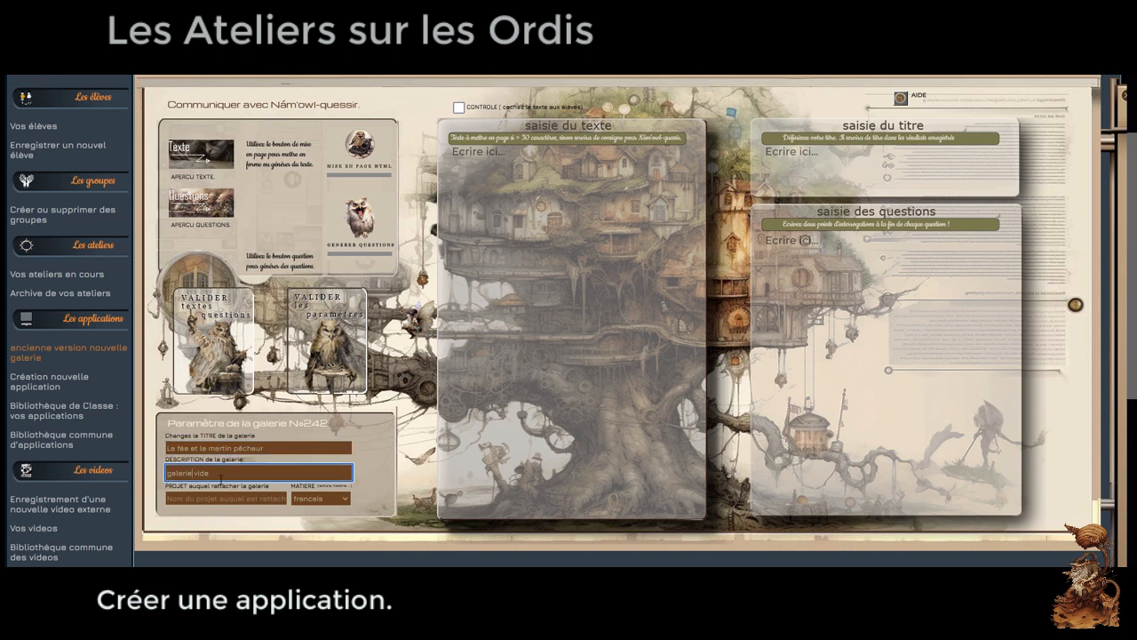
drag(220, 478, 146, 480)
text(Question de lecture cycle 3)
Attach the gallery to the project "ASO lecture cycle 3" and validate the gallery parameters.
click(194, 494)
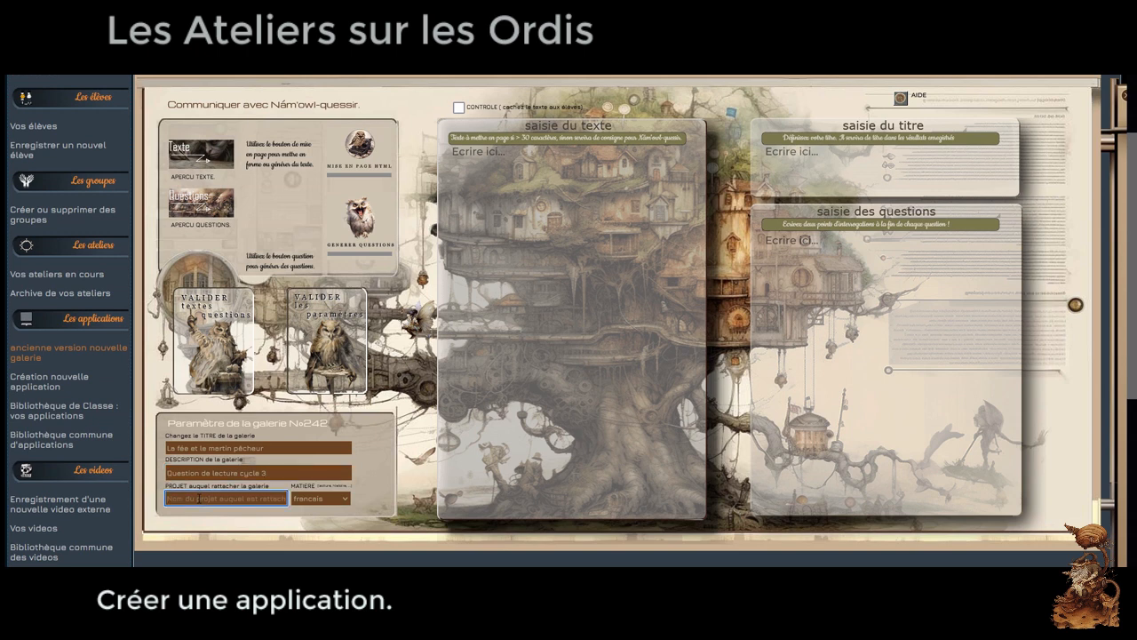
text(ASD lecture cycle 3)
click(343, 340)
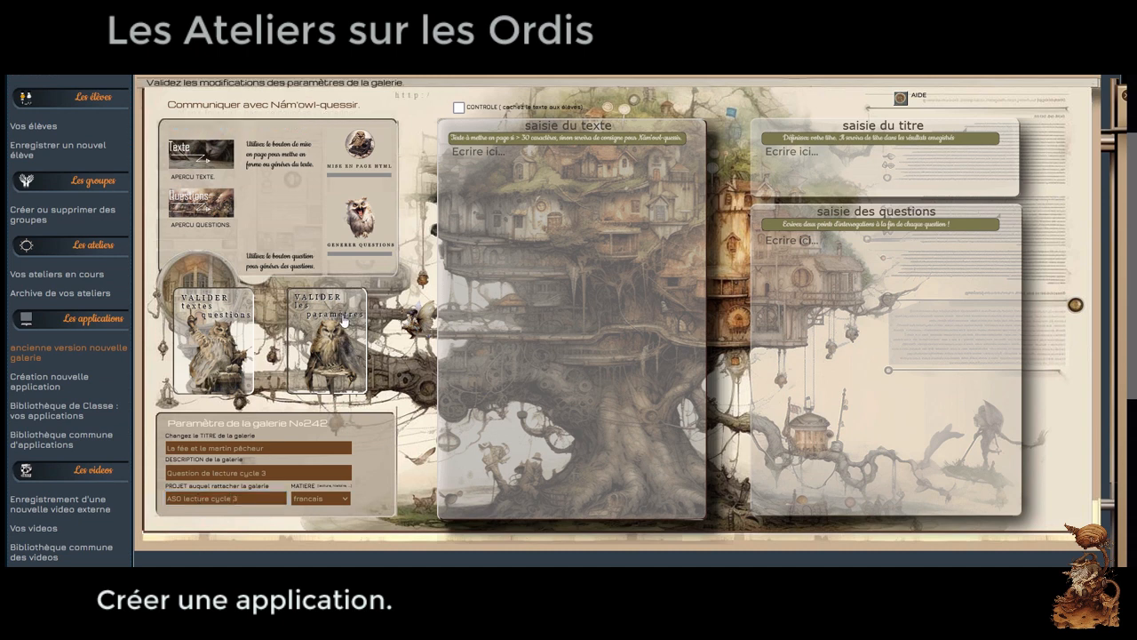
click(528, 216)
text(La fée e)
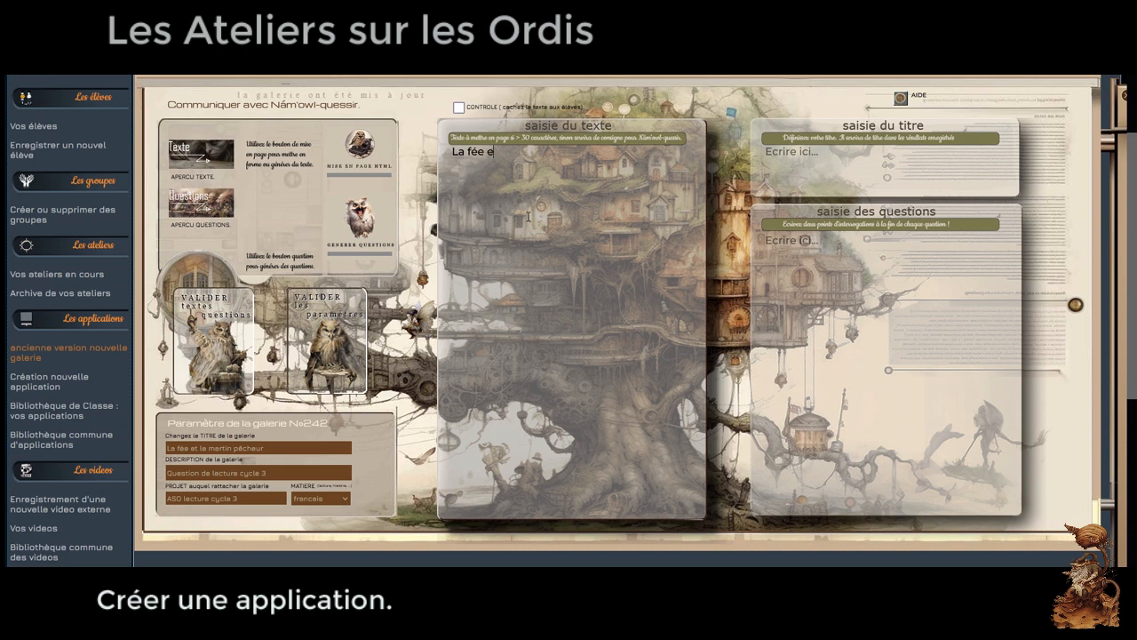
text(tr le martint)
key(BackSpace)
key(BackSpace)
key(BackSpace)
key(BackSpace)
key(BackSpace)
key(BackSpace)
key(BackSpace)
key(BackSpace)
key(BackSpace)
key(BackSpace)
key(BackSpace)
key(BackSpace)
key(BackSpace)
key(BackSpace)
key(BackSpace)
key(BackSpace)
key(BackSpace)
key(BackSpace)
key(BackSpace)
key(BackSpace)
Have Nam'owl-Quessir generate a story from the prompt "Ecris une histoire sur une fée qui savait voler sur un martin pecheur".
text(Ecris une histoire s)
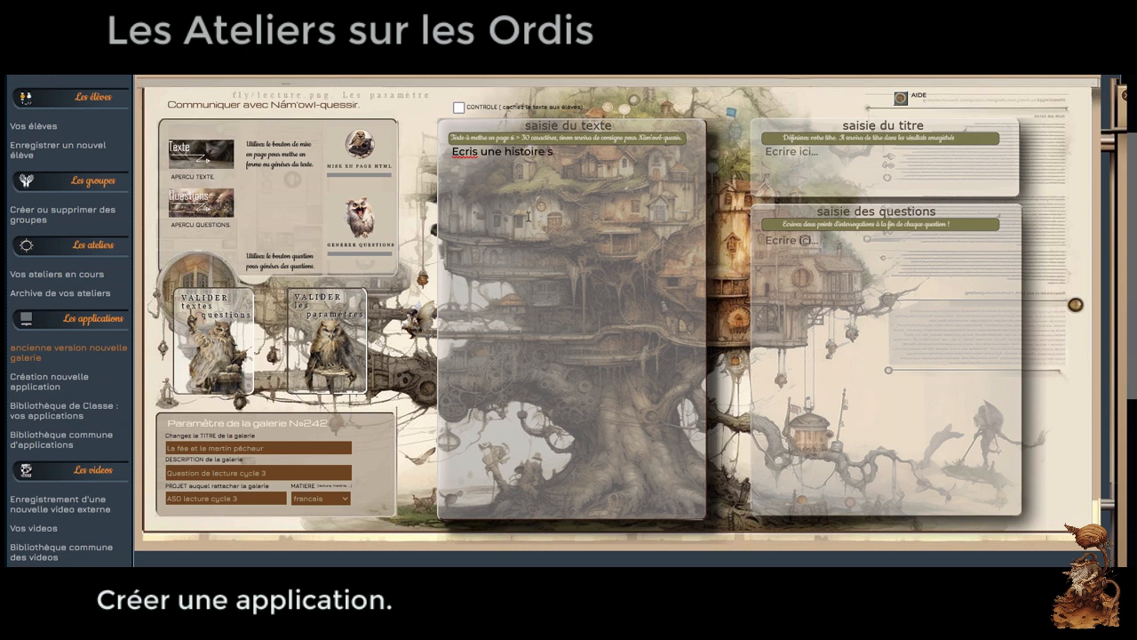
text(ur ue fée qui)
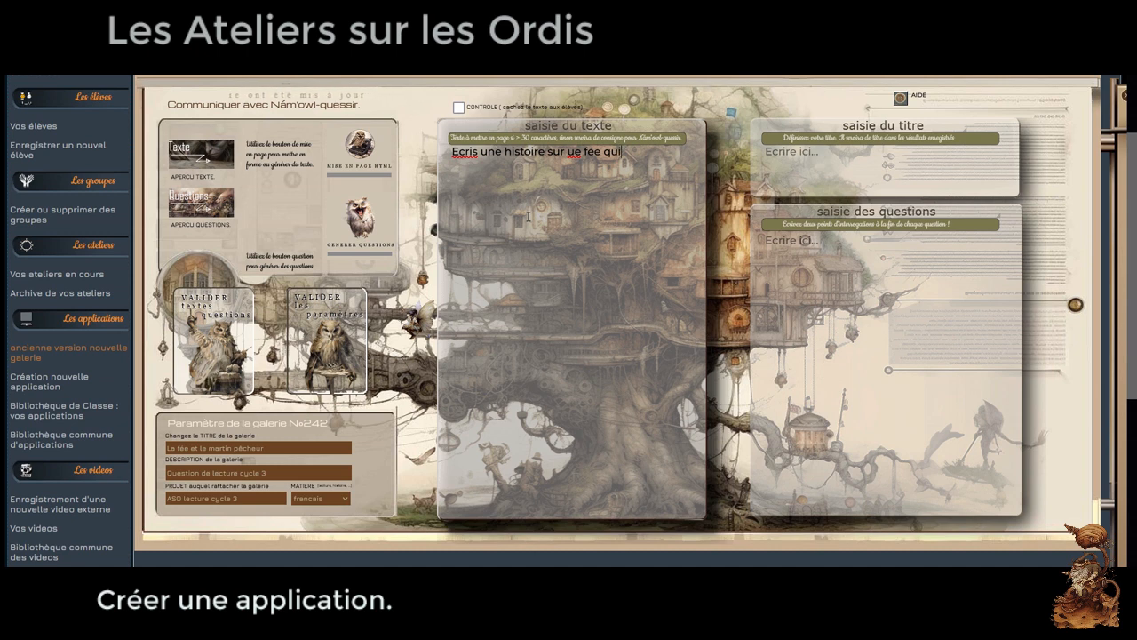
text( savait voler sur un martin p)
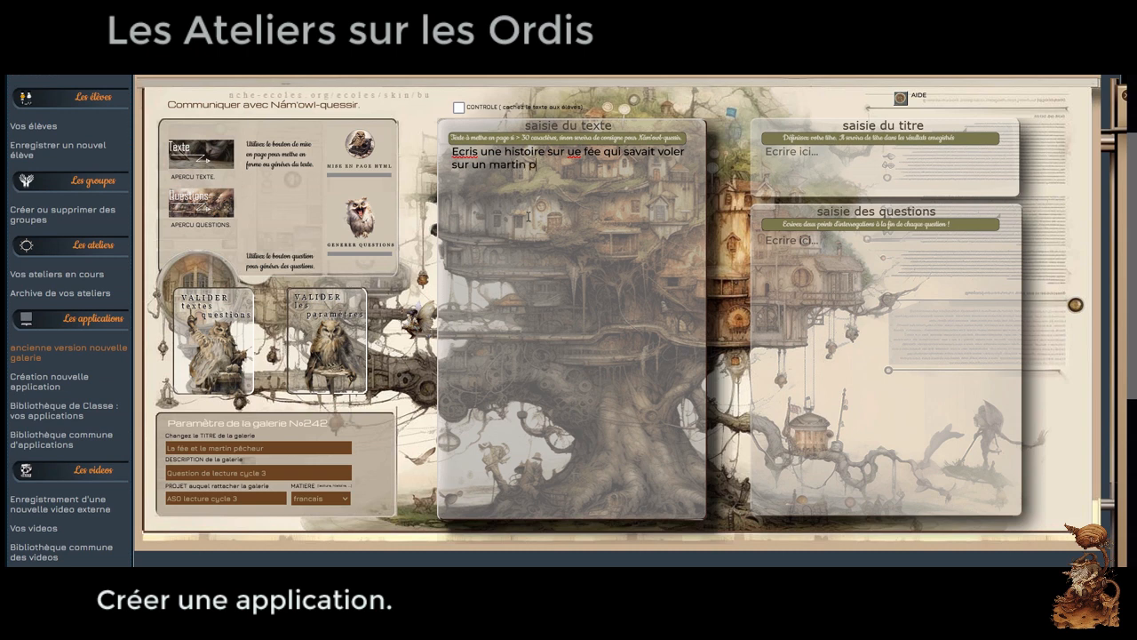
text(echeur)
text(n)
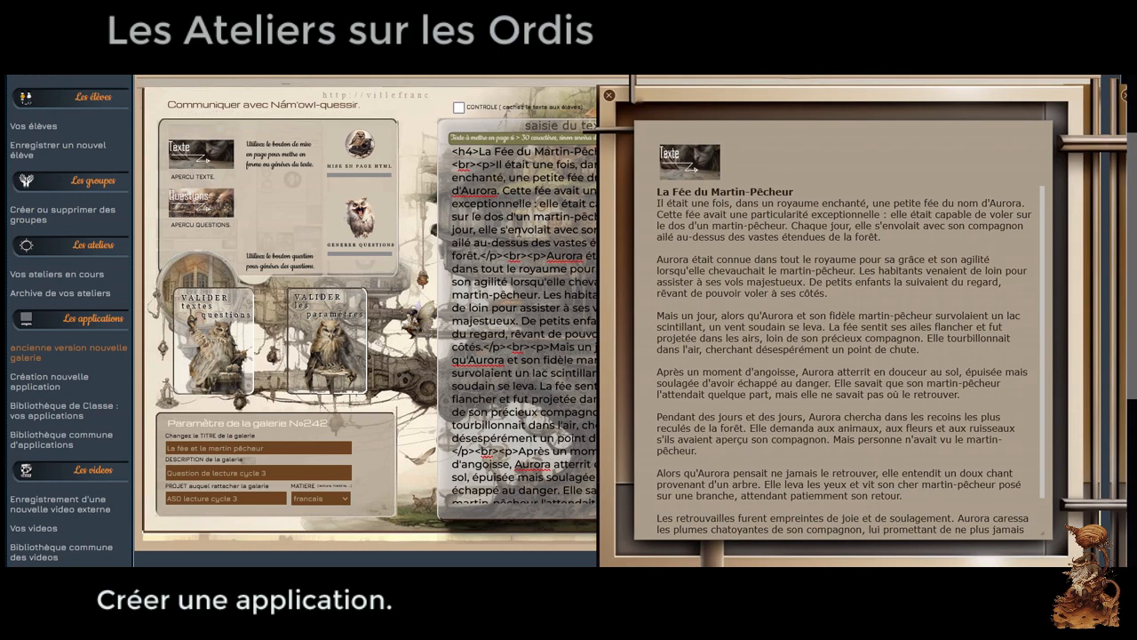
click(609, 96)
Generate questions about the story and preview questions 2 to 5 and question 10.
click(374, 218)
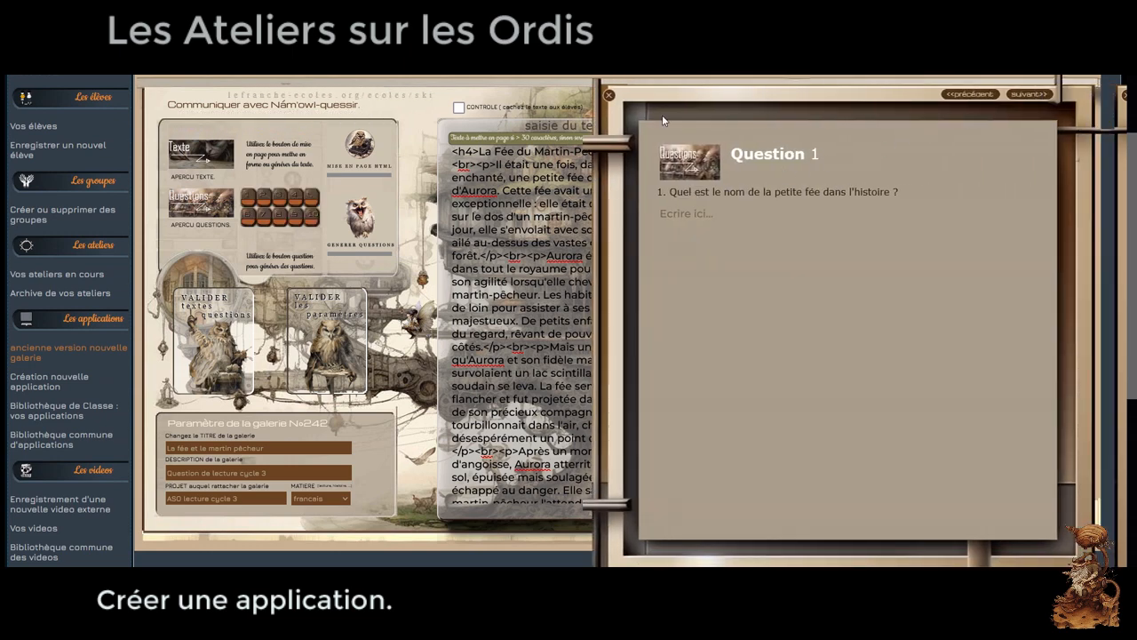
click(610, 96)
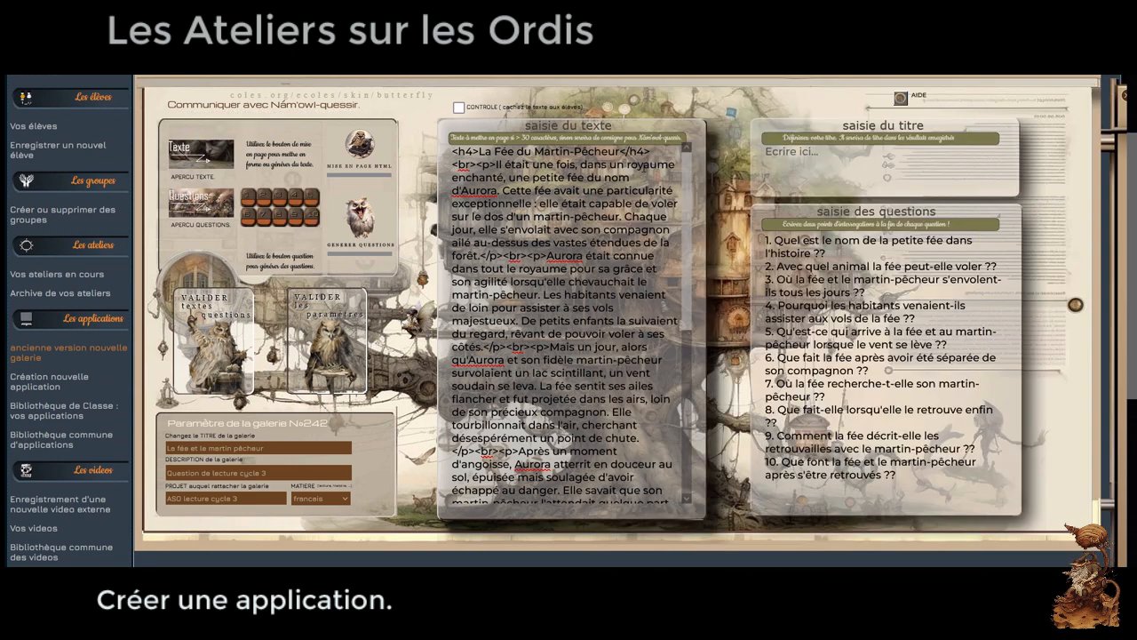
click(265, 198)
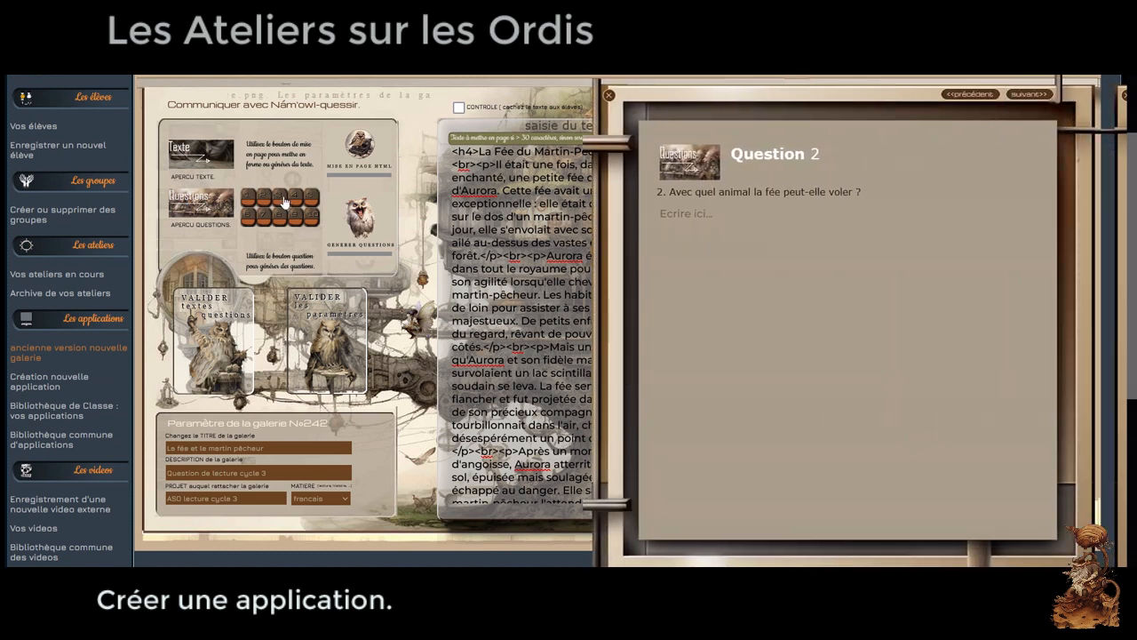
click(283, 200)
click(297, 200)
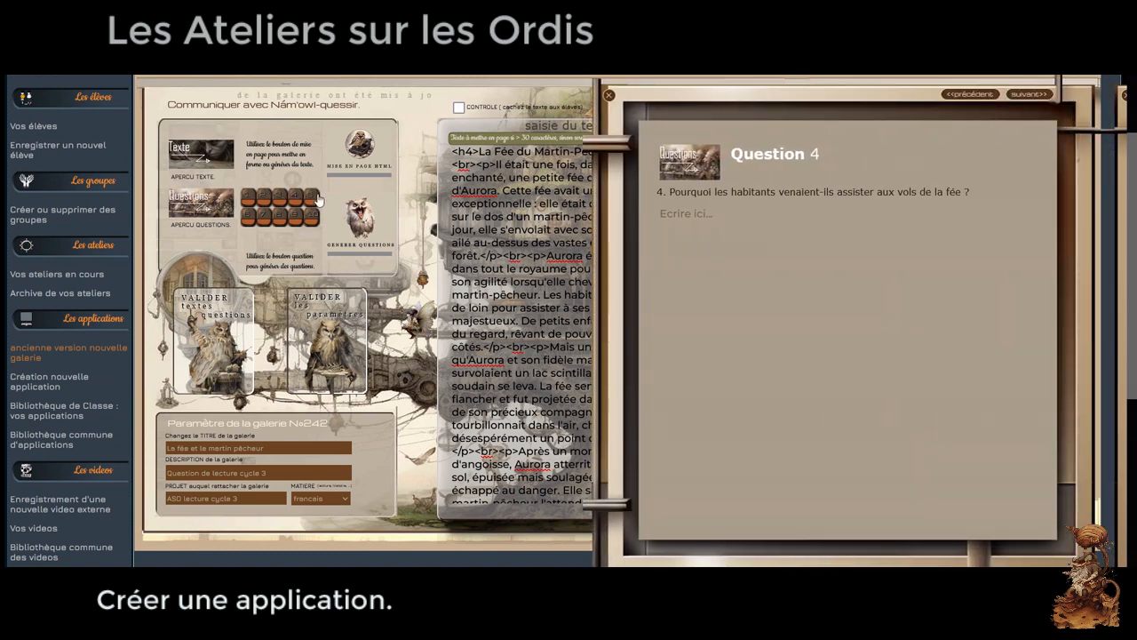
click(317, 198)
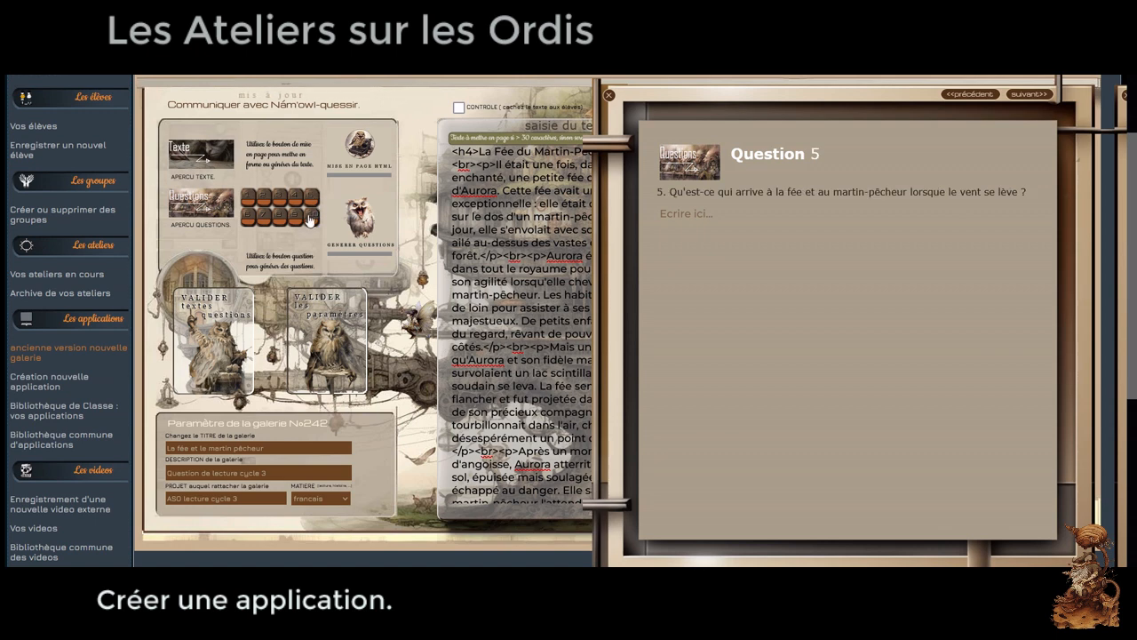
click(310, 218)
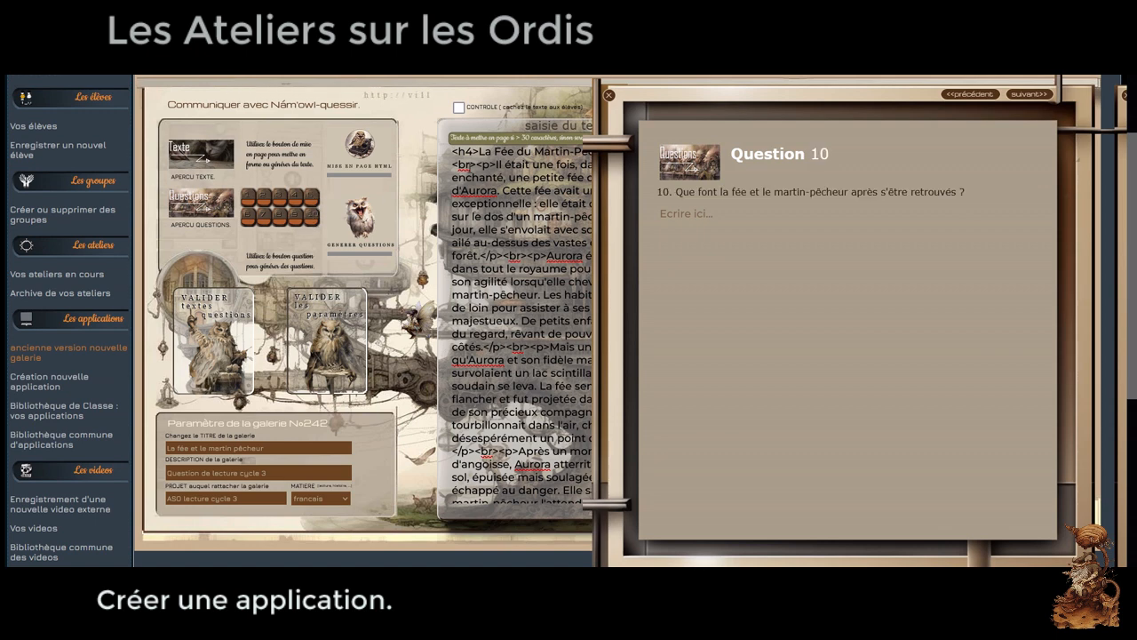
click(608, 96)
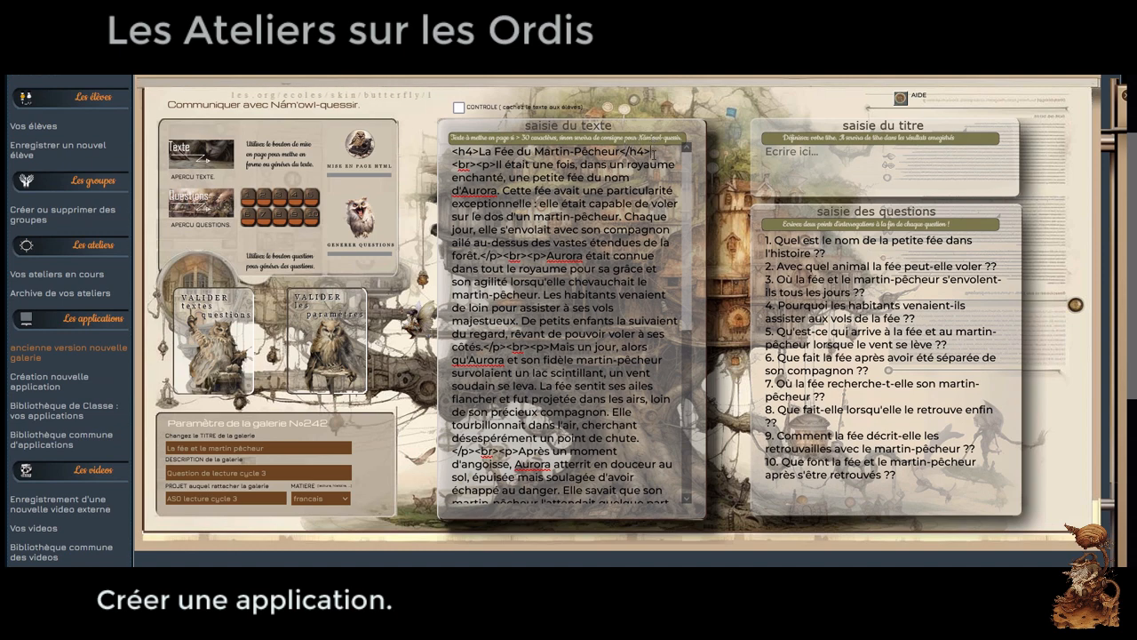
Replace the story's h4 heading with a 'photogauche' image tag for ../exercices/image/dosmichel/kingfisherfairy.jpg with alt 'image', and preview the text.
drag(653, 152, 453, 153)
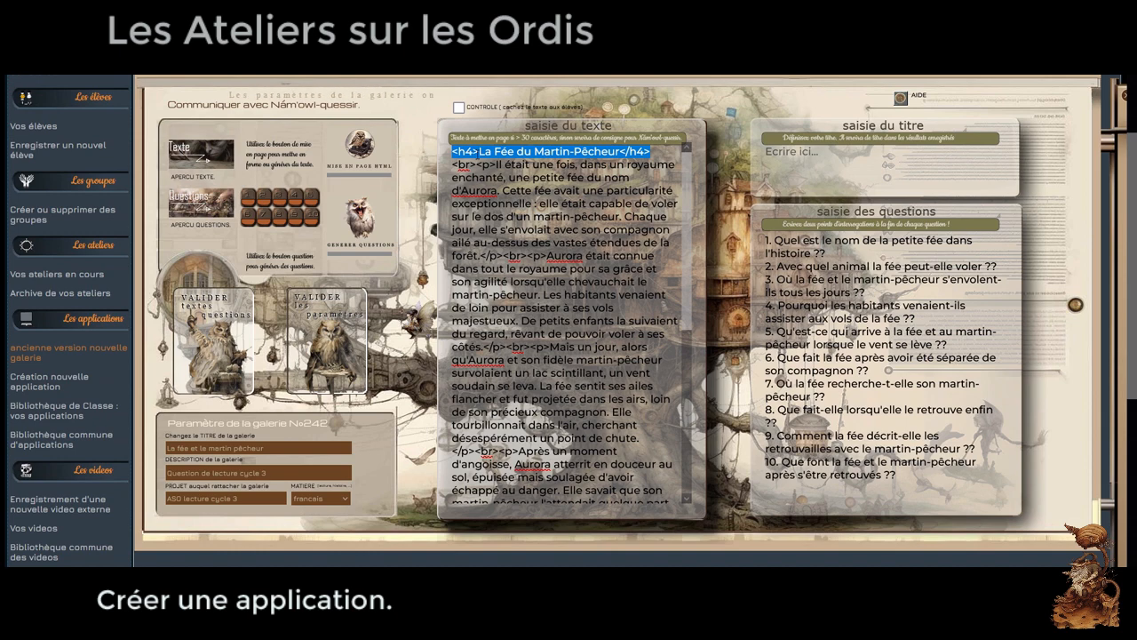
text(<img class='photogauche' src=../exercices/image/dosmichel/kingfisherfairy.jpg alt='image'>)
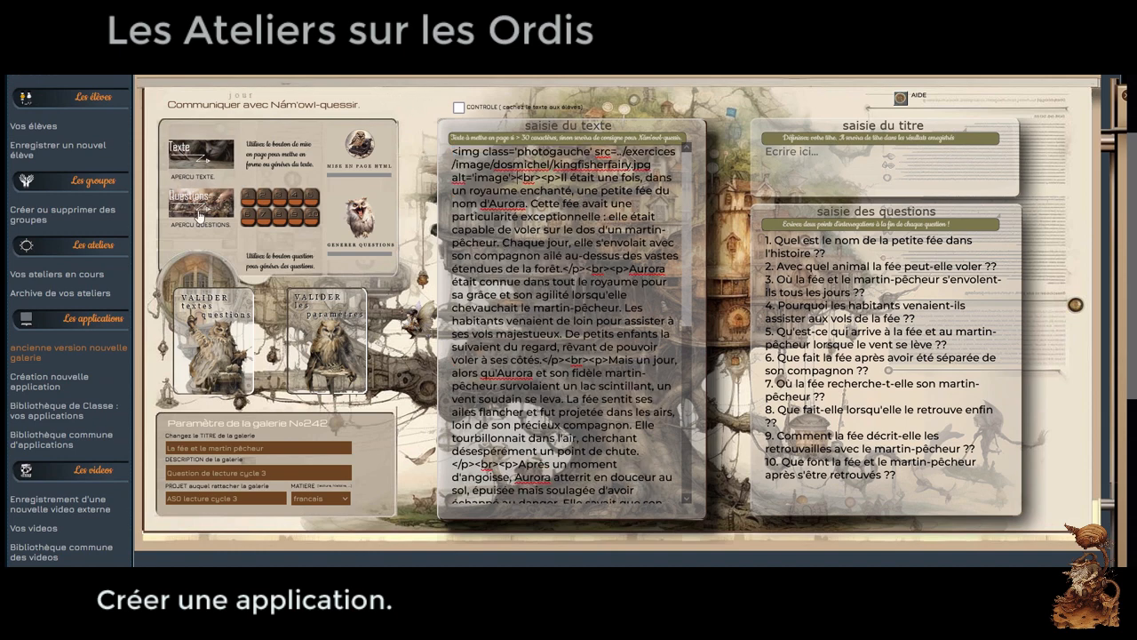
click(205, 162)
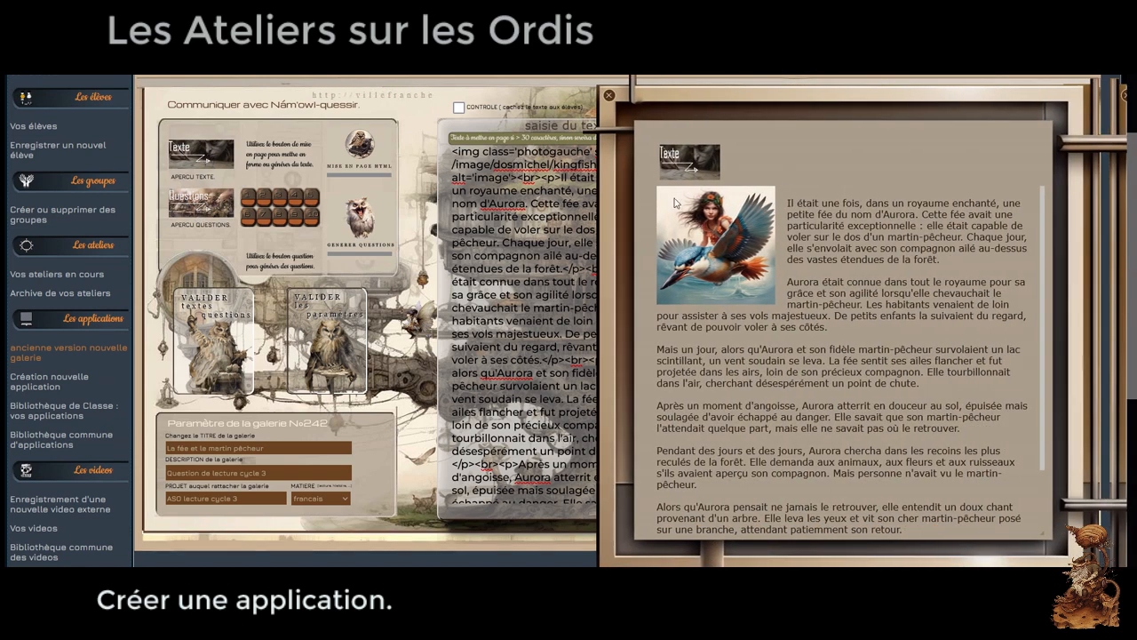
click(609, 96)
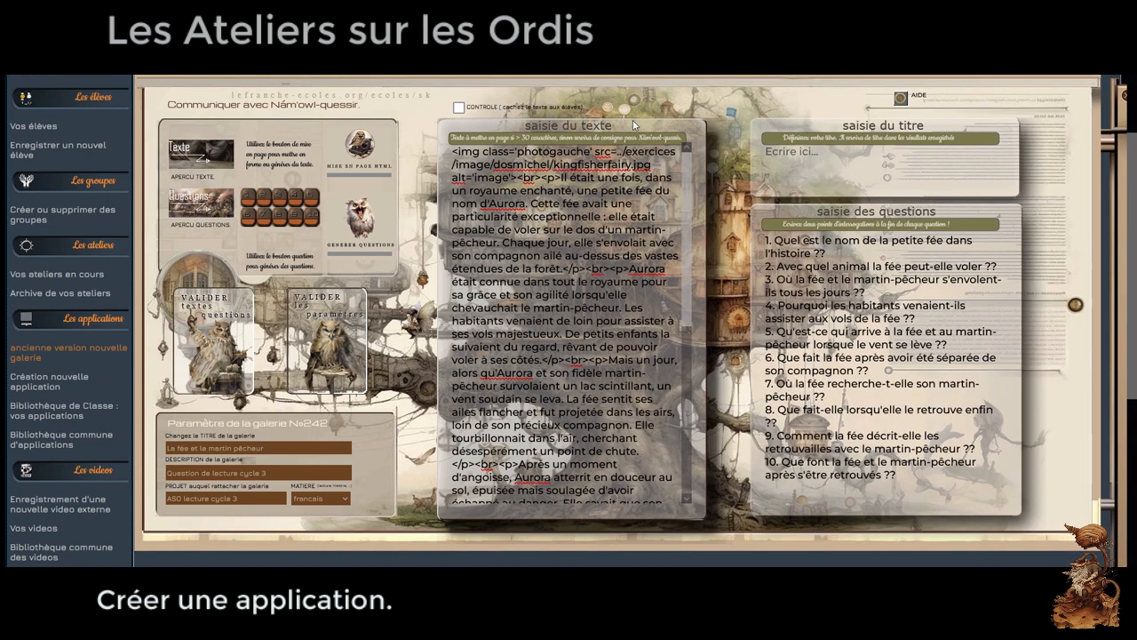
Title the text "La fée et le martin pêcheur" and, after previewing it, validate the text and questions.
click(839, 164)
text(La f)
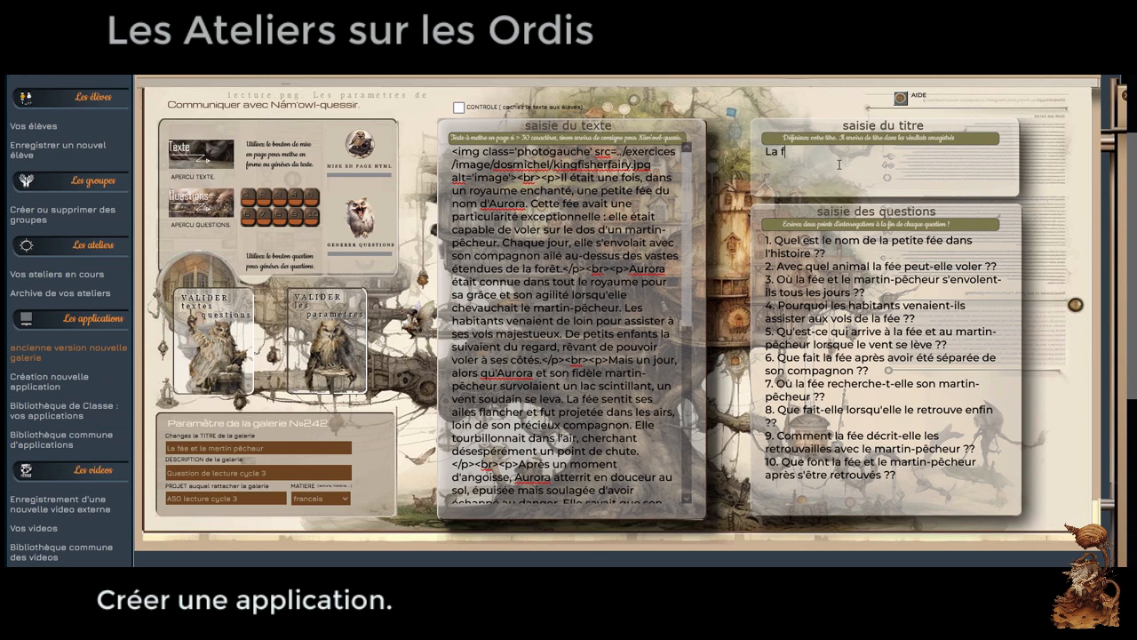
text(ée et le martin pêcheur)
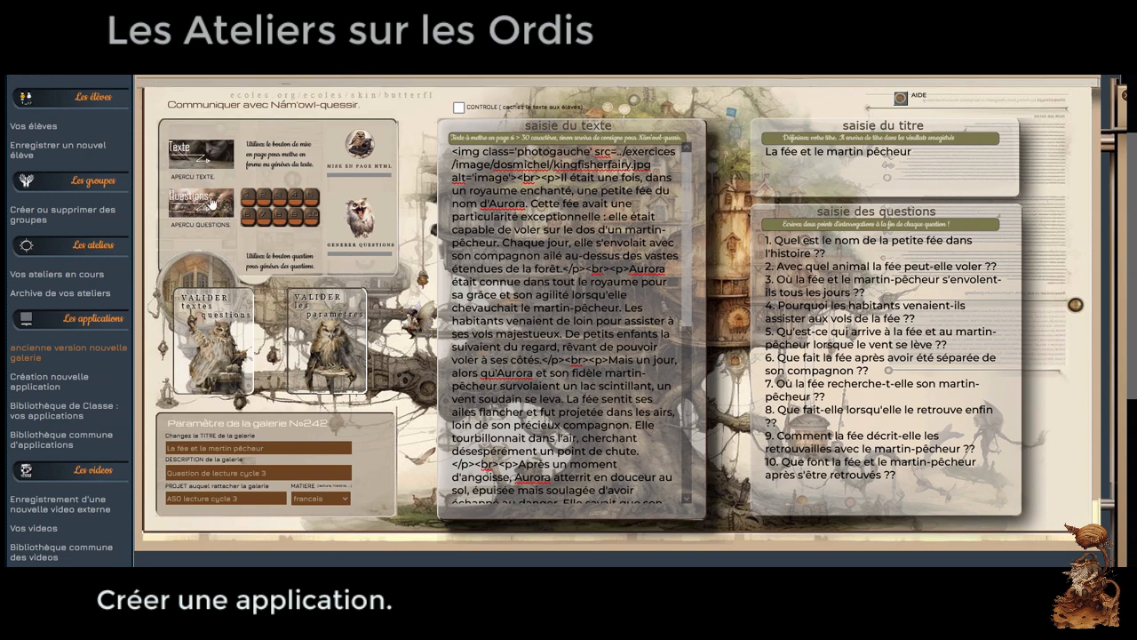
click(194, 160)
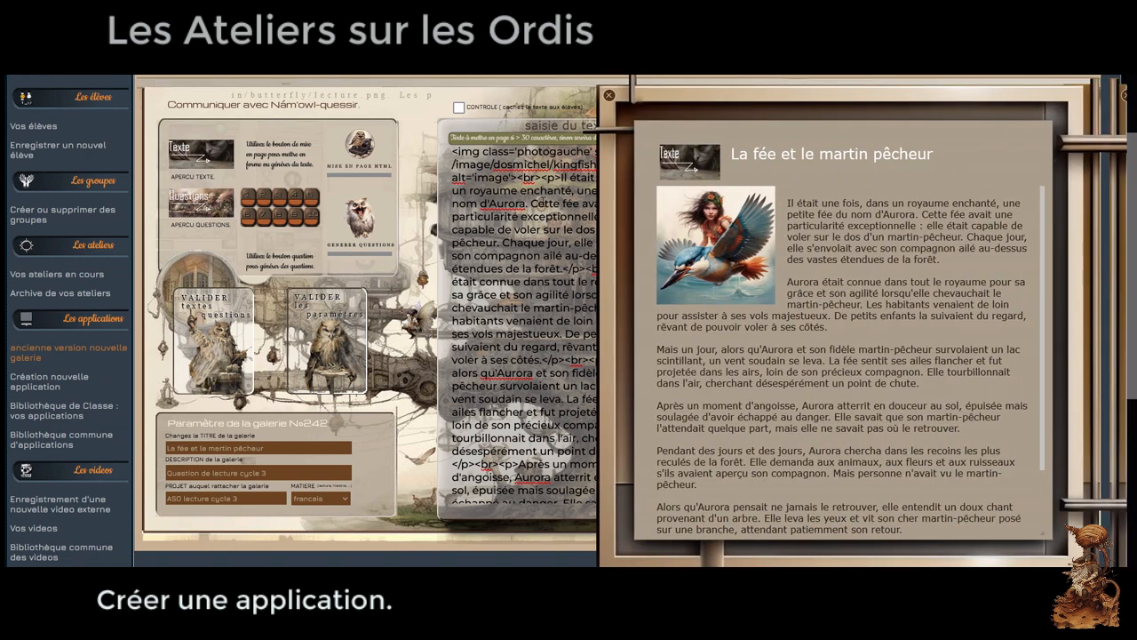
click(609, 96)
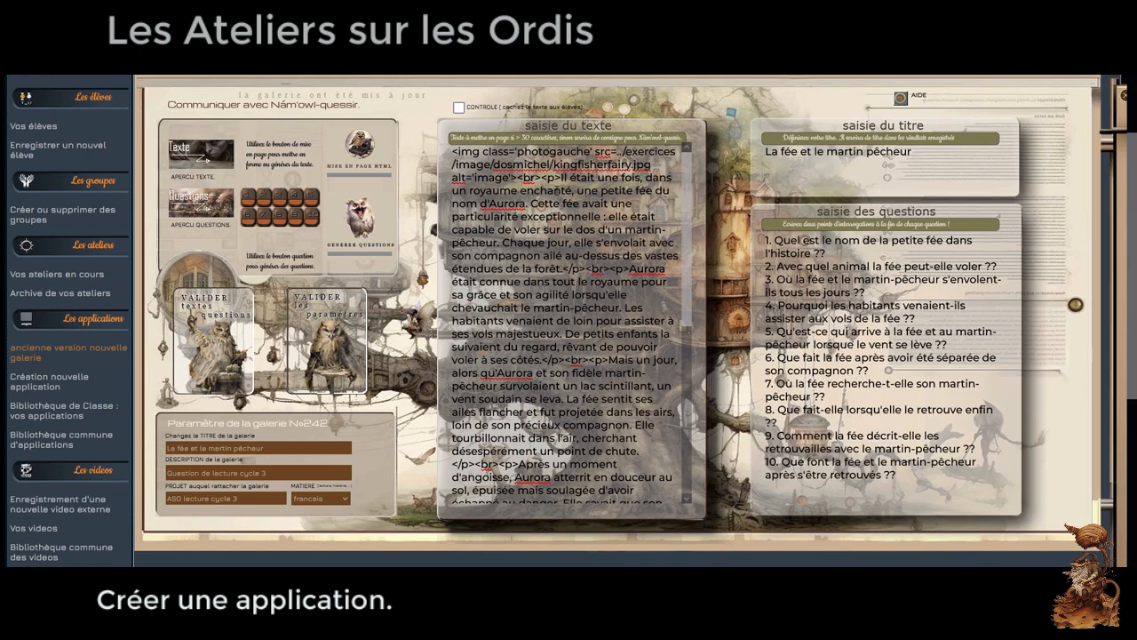
click(202, 355)
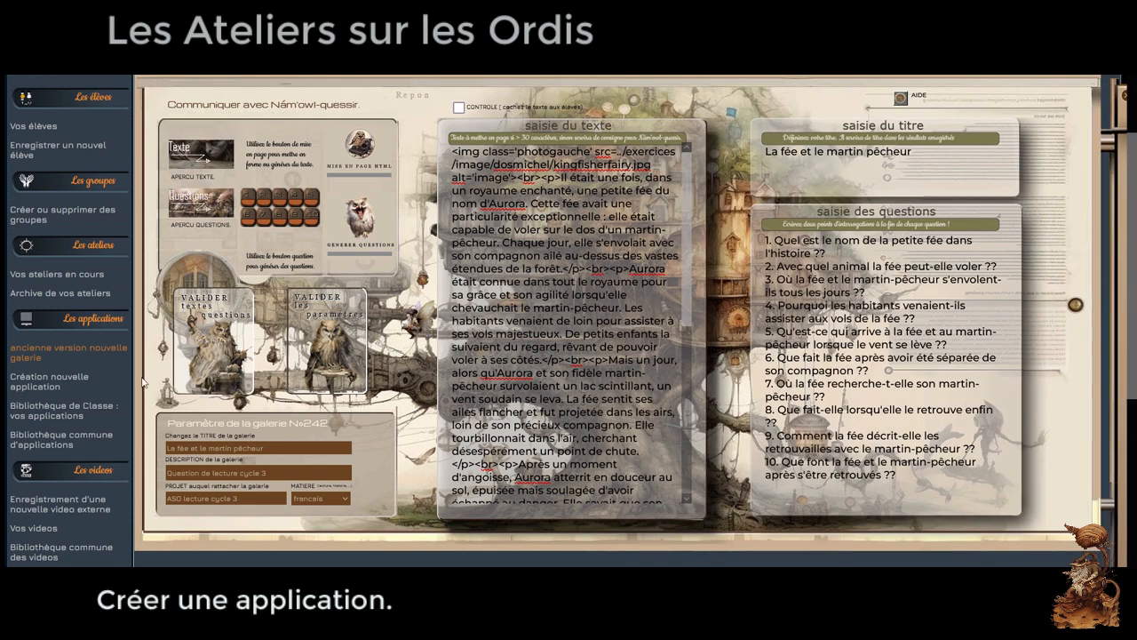
Filter the class library's galleries by the name "martin" and open the matching gallery in the ASO LECTURE CYCLE 3 sequence.
click(85, 439)
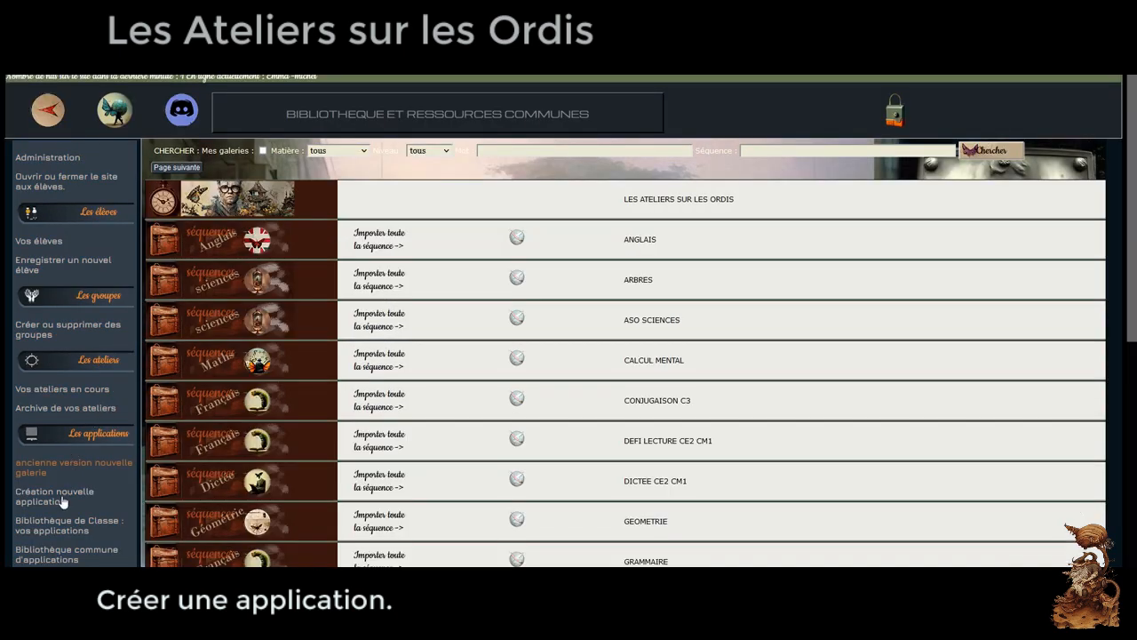
click(56, 525)
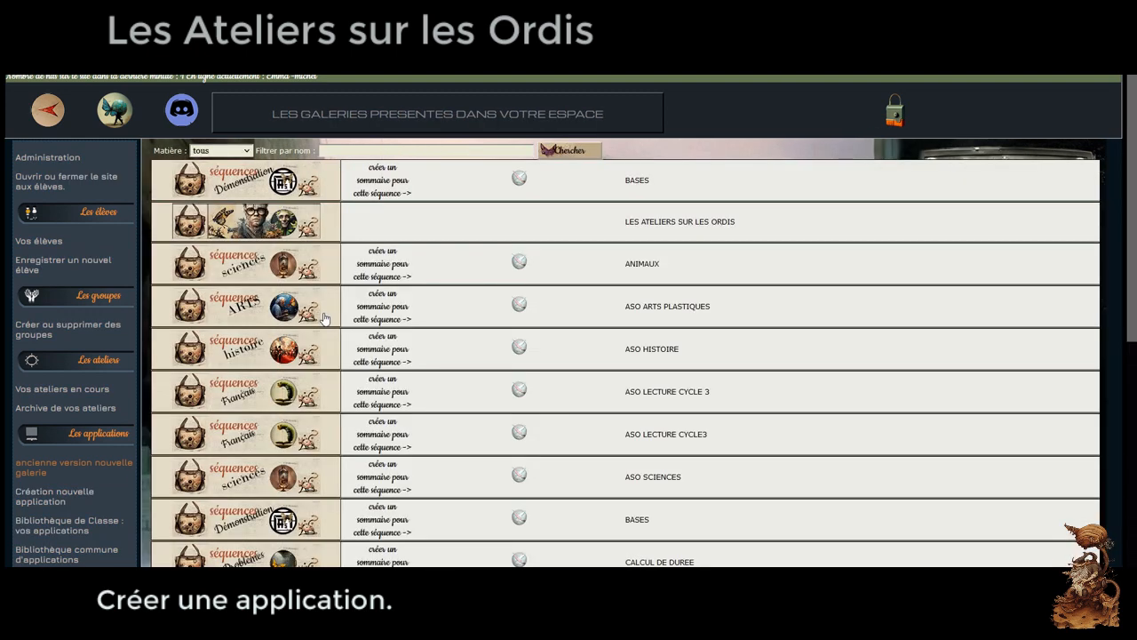
click(349, 157)
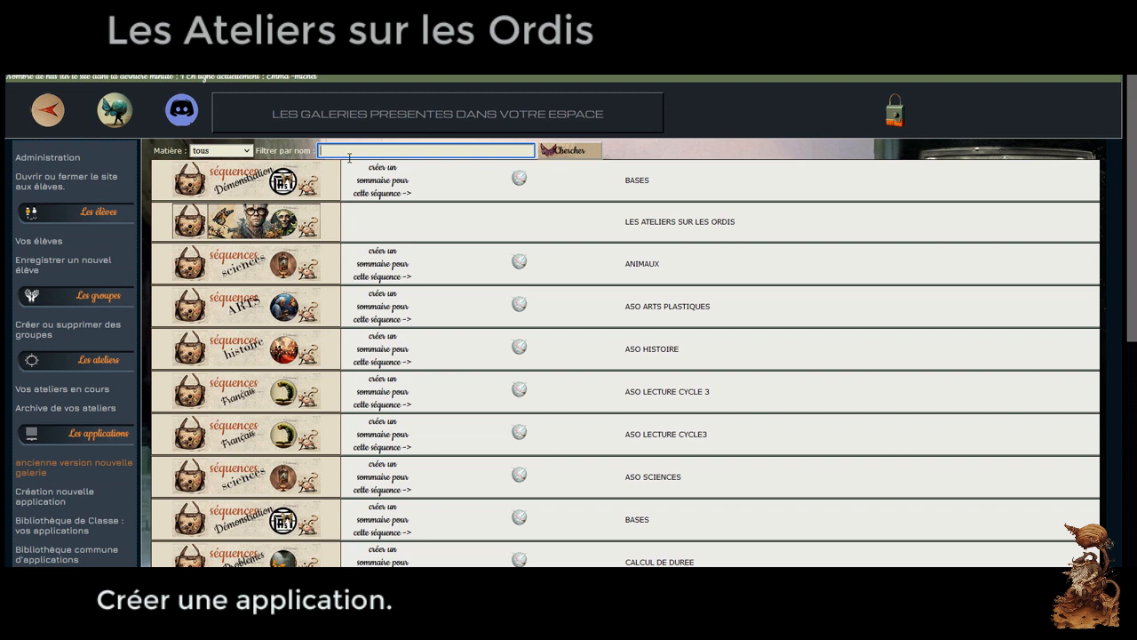
text(martin)
click(585, 153)
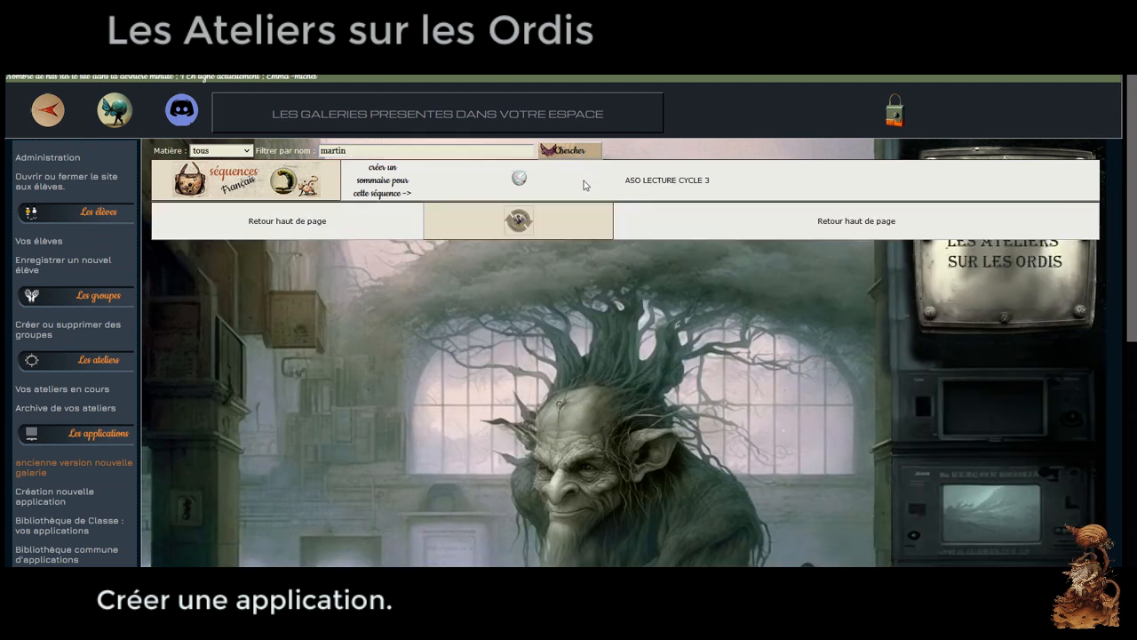
click(292, 179)
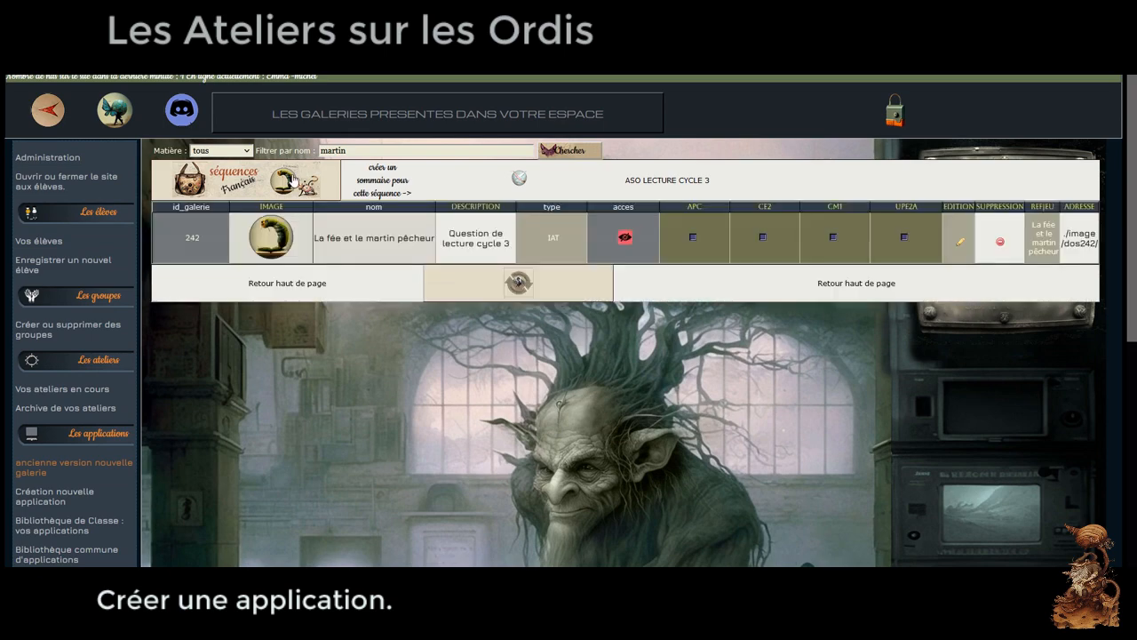
click(275, 238)
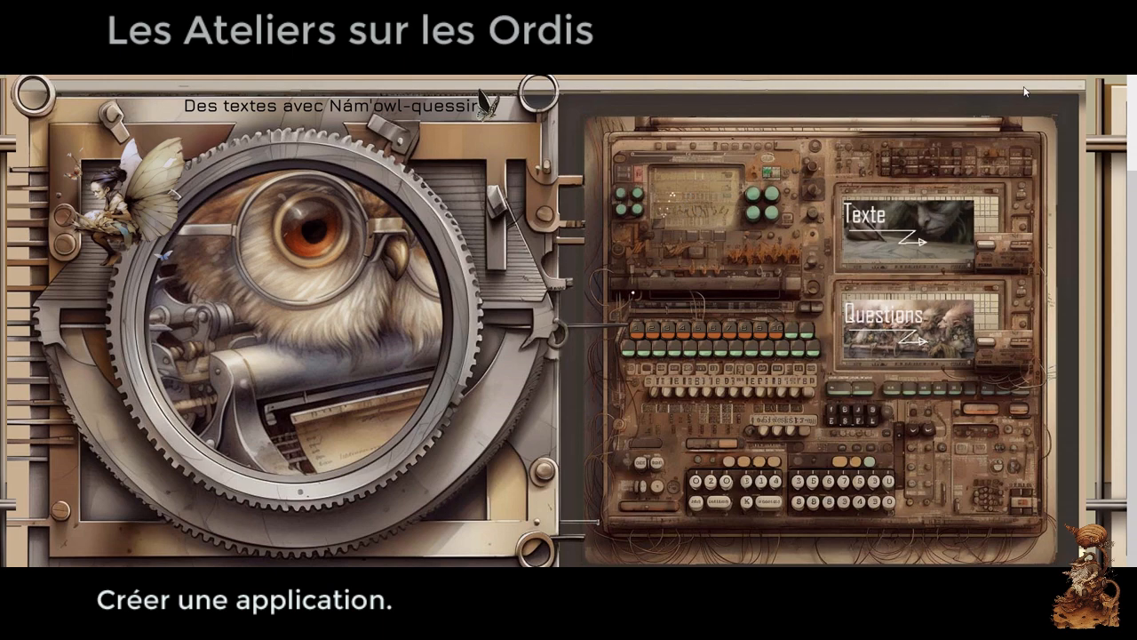
Display the application's text and questions, browsing forward to question 7 and back to question 3.
click(931, 233)
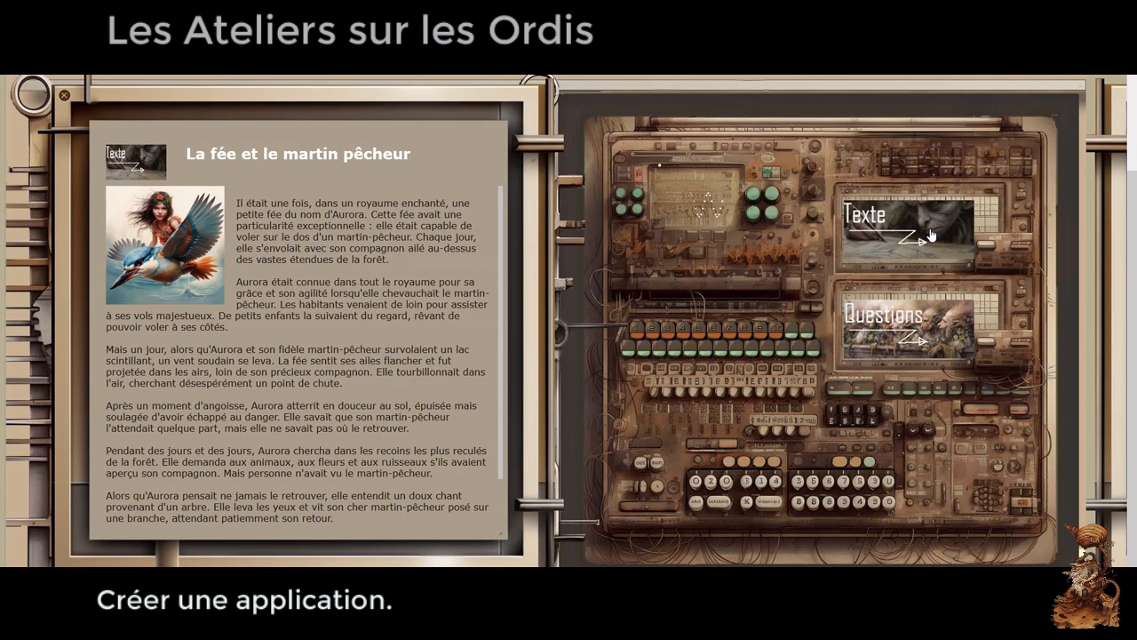
click(885, 340)
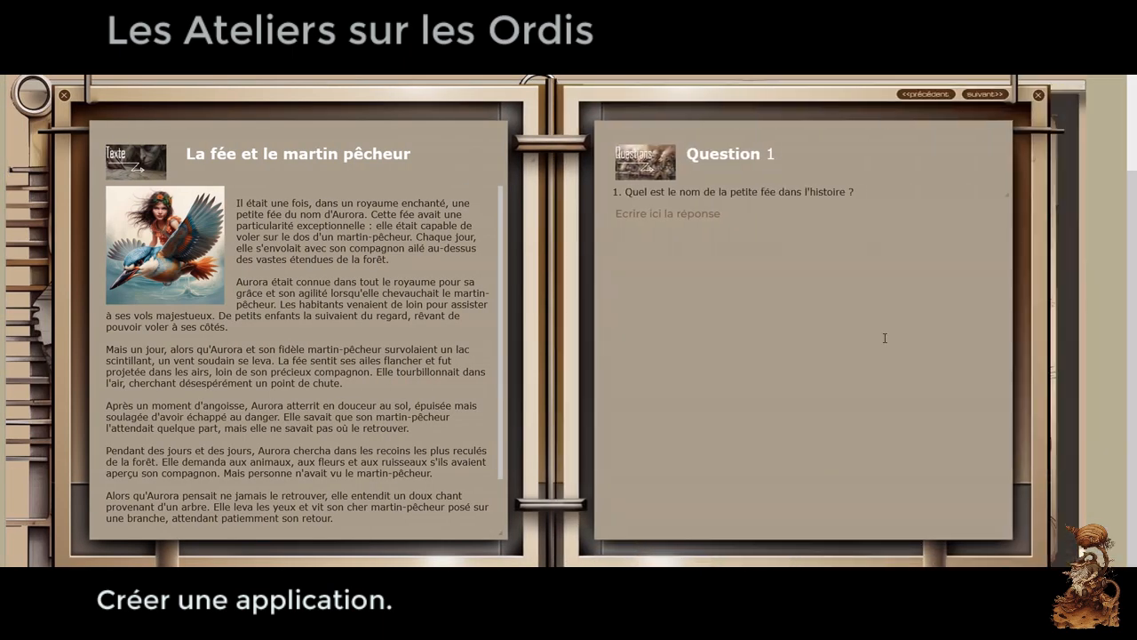
click(978, 96)
click(978, 96)
click(978, 96)
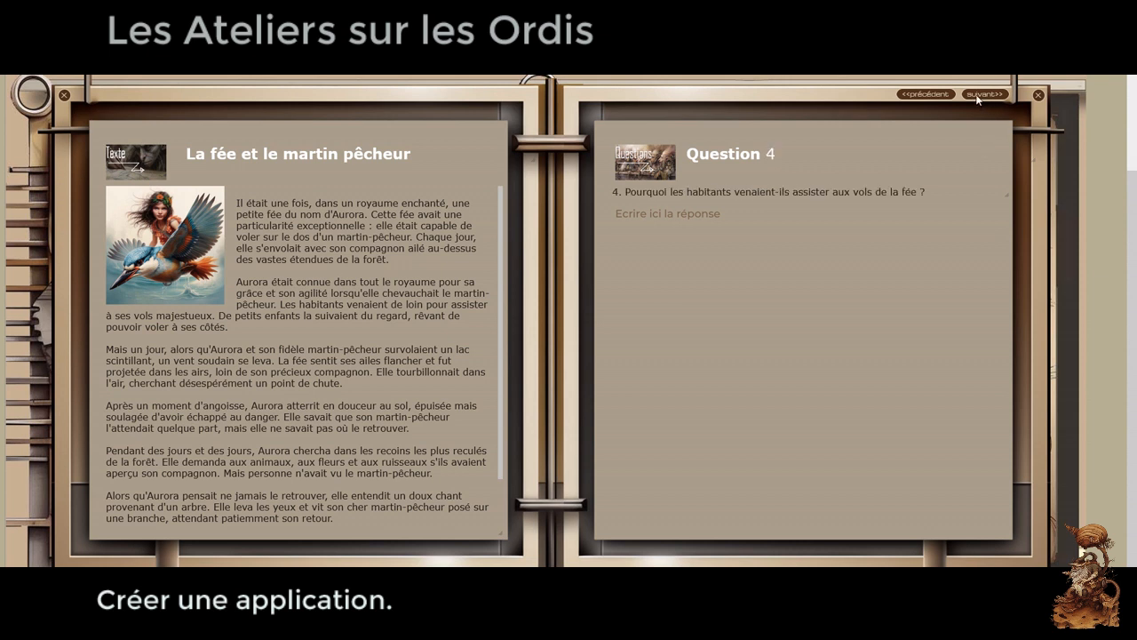
click(978, 96)
click(978, 96)
click(978, 96)
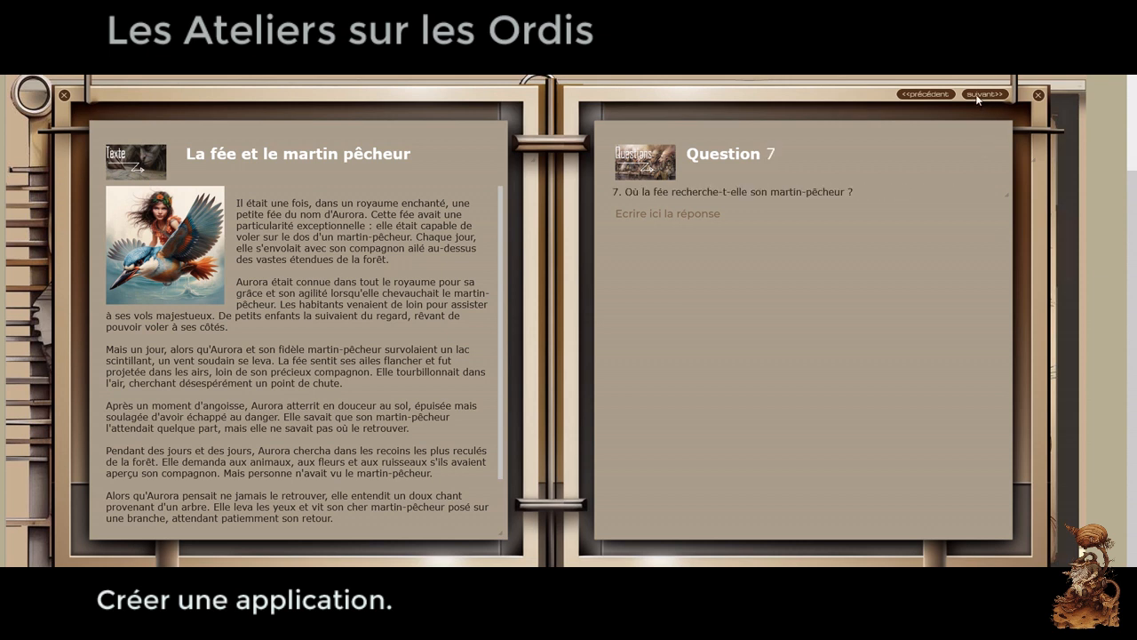
click(925, 95)
click(925, 95)
click(925, 95)
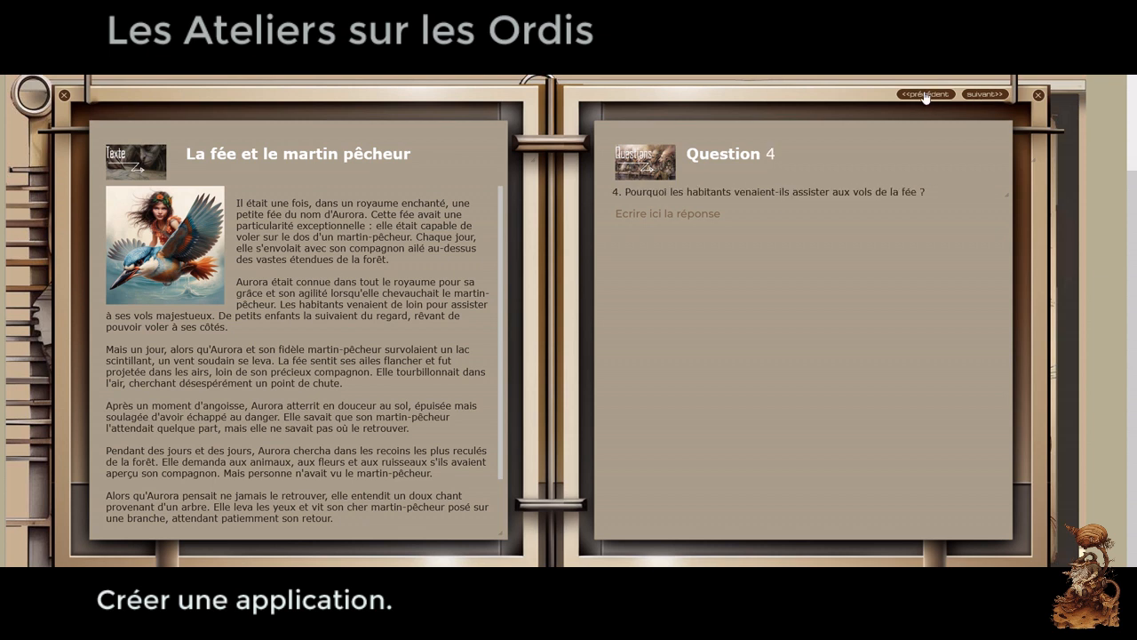
click(925, 95)
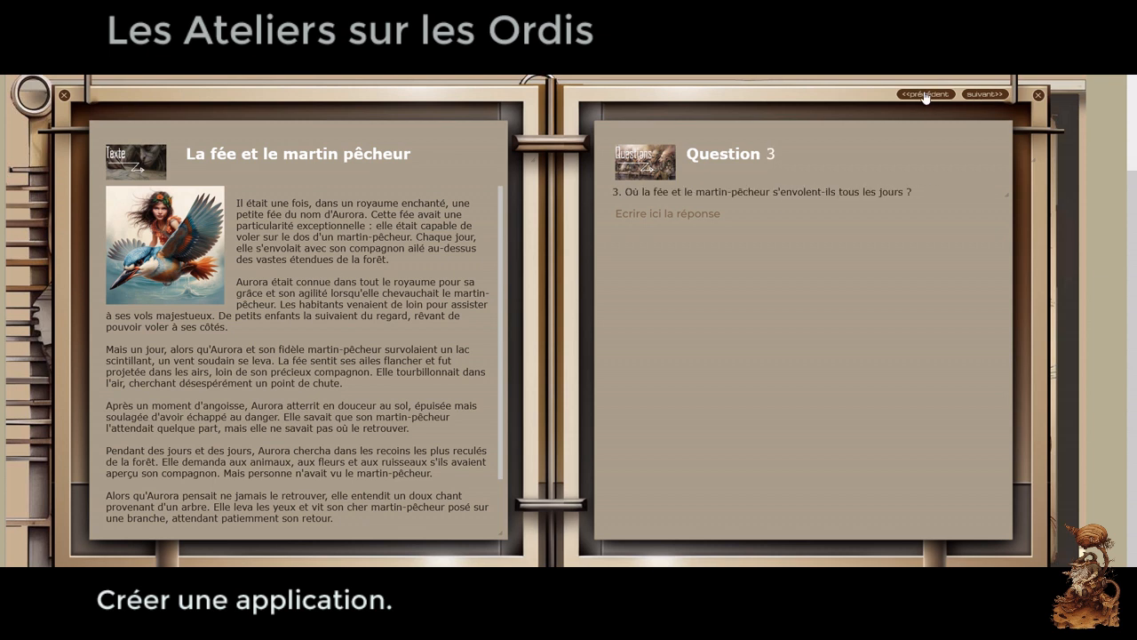